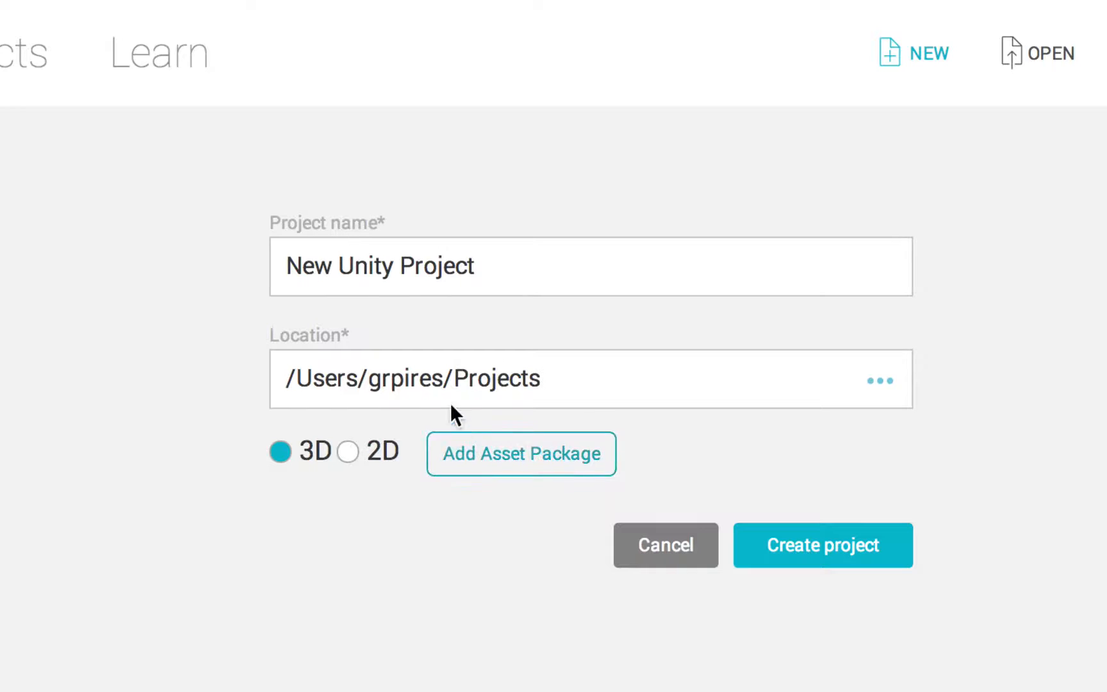
Step: Name the new project "Fruit Ninja" and set it up as a 2D project
click(310, 263)
drag(519, 262, 282, 265)
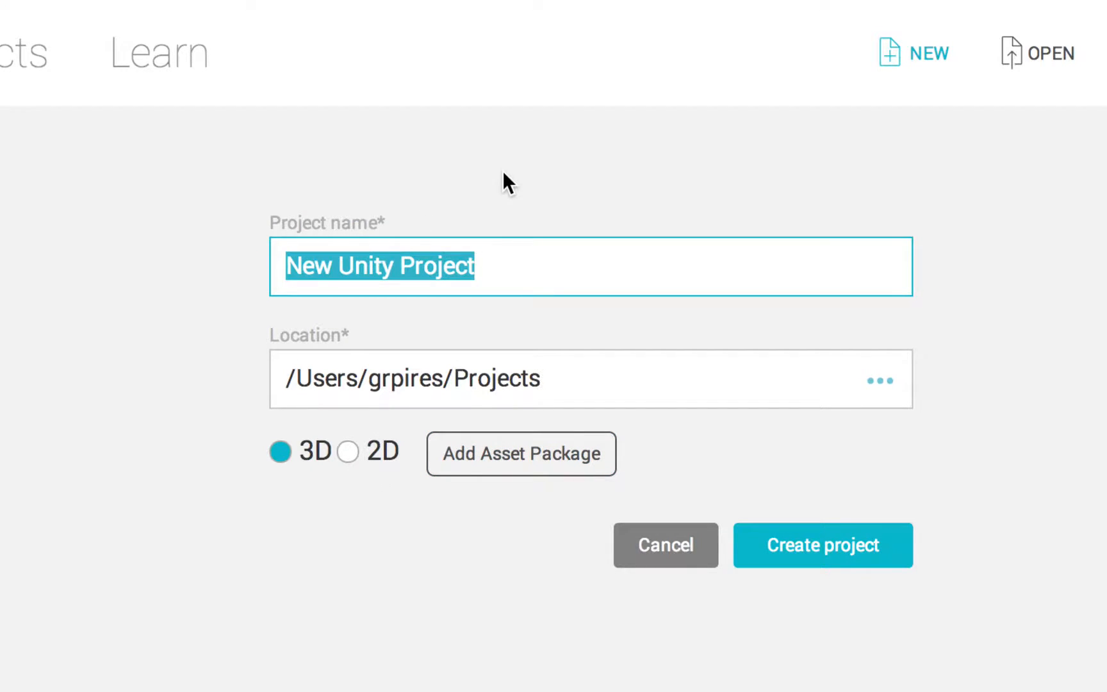
text(Fruit Ninja)
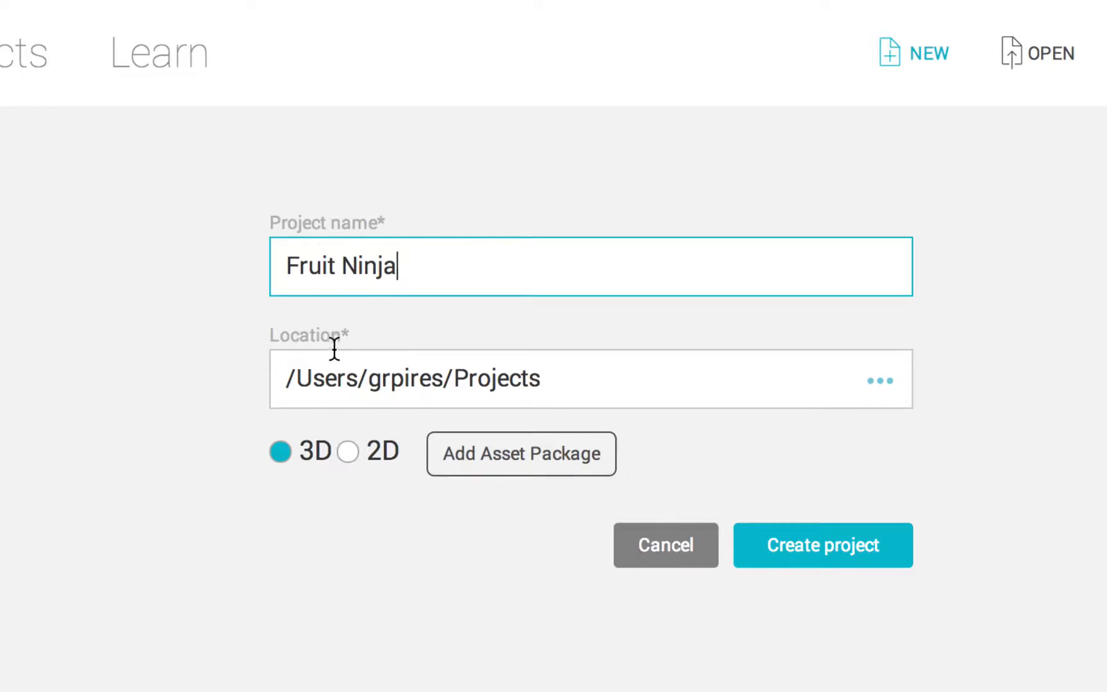
double_click(406, 381)
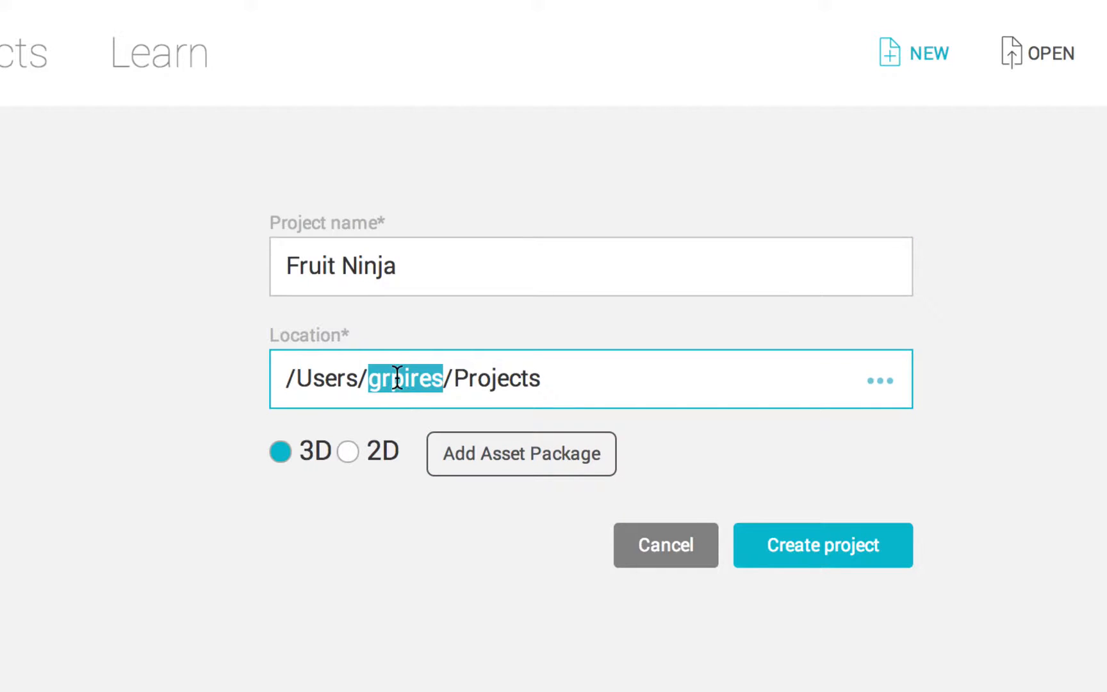
drag(442, 377, 542, 381)
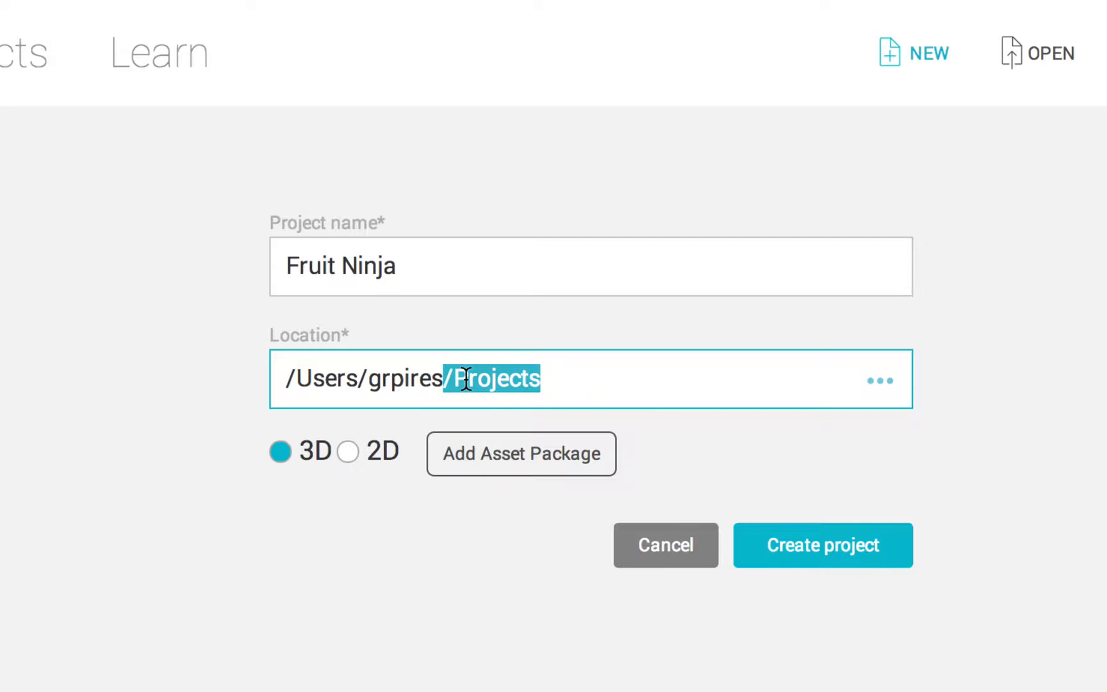
drag(467, 378, 464, 379)
click(551, 381)
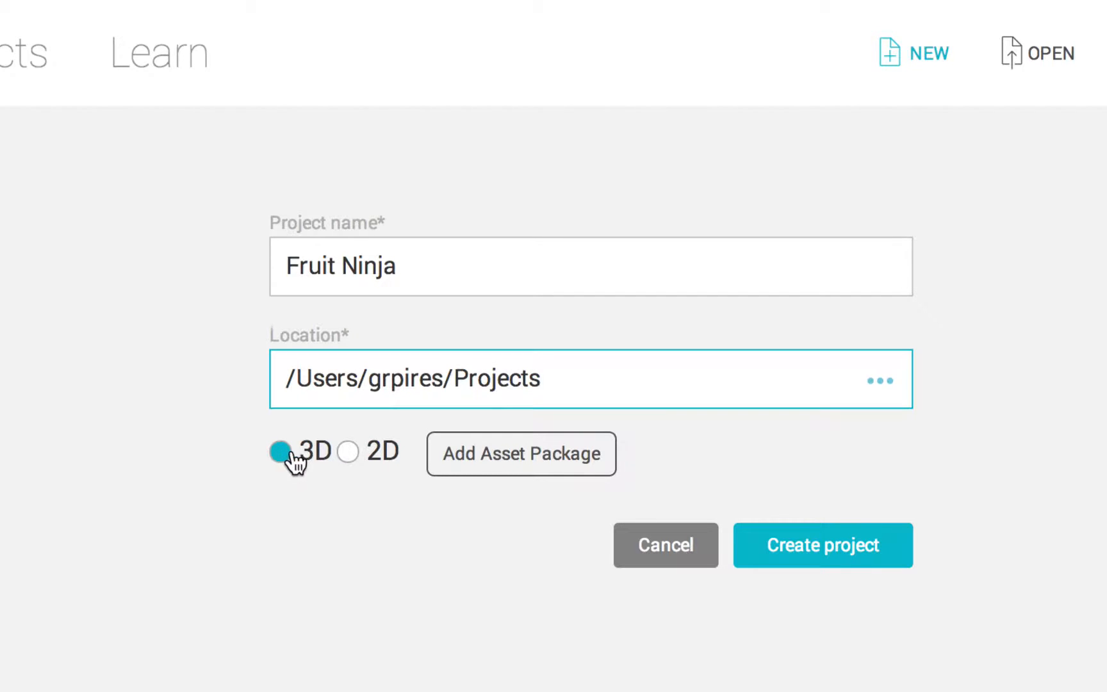
click(351, 454)
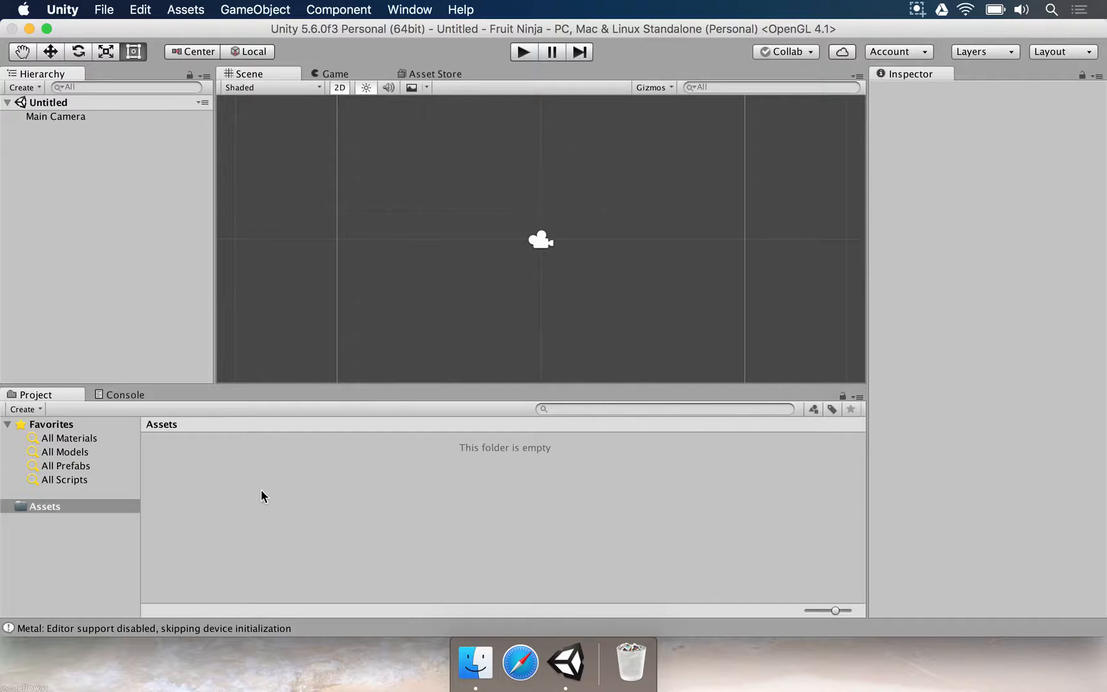
Step: Reveal the project's Assets folder in Finder and move its window aside
right_click(208, 491)
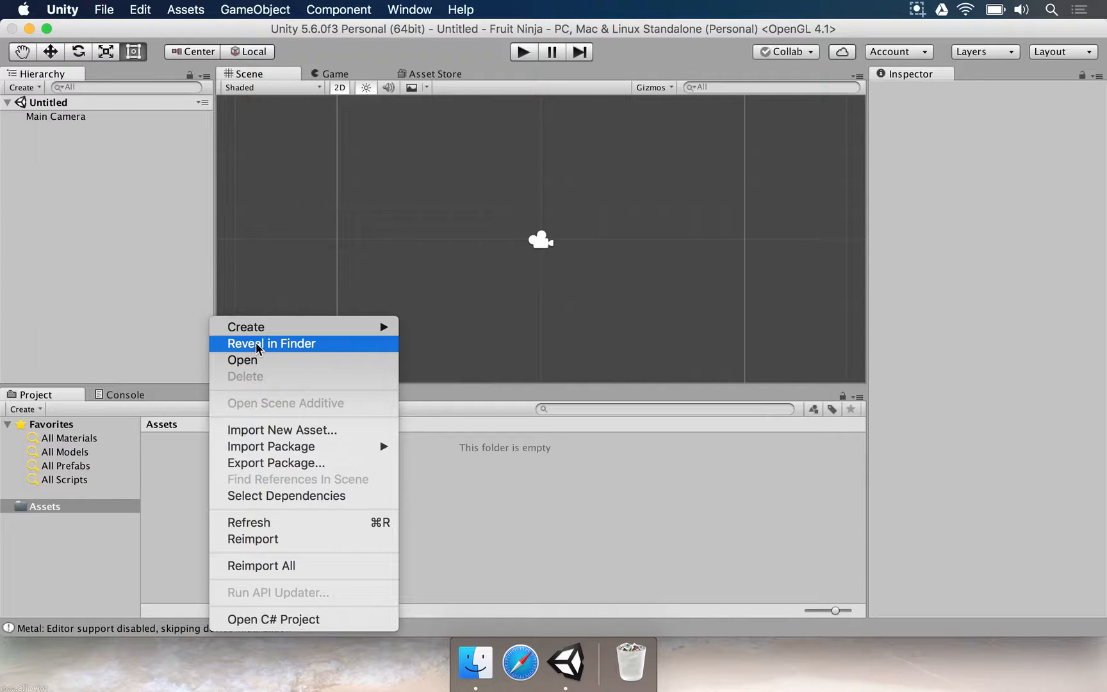
click(61, 511)
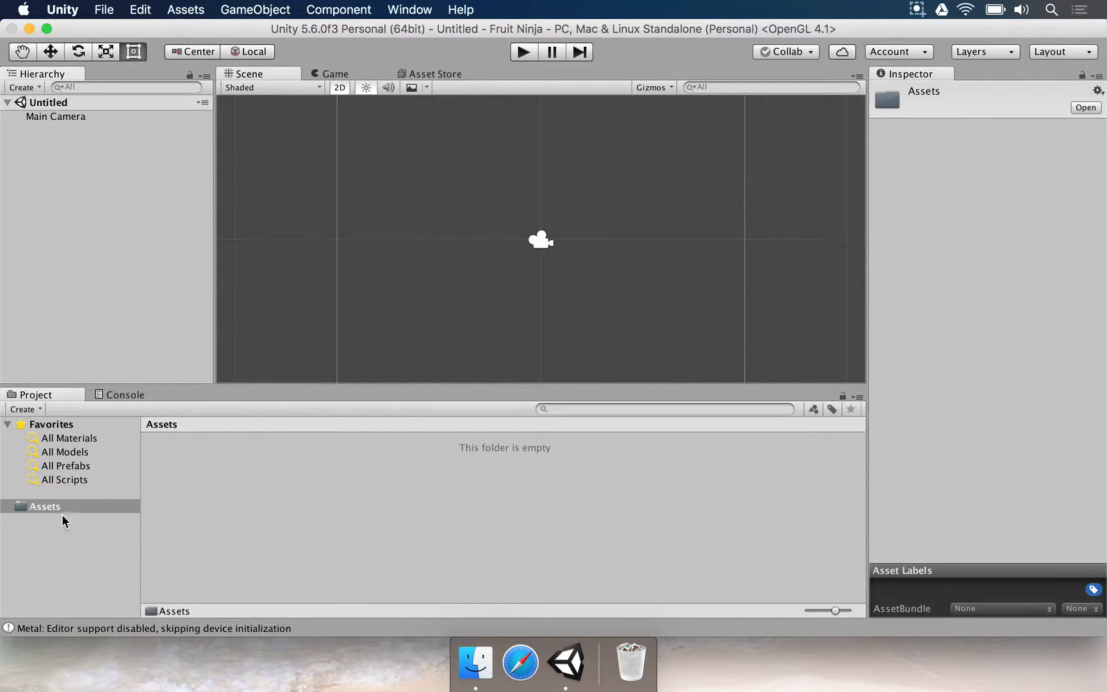
right_click(230, 501)
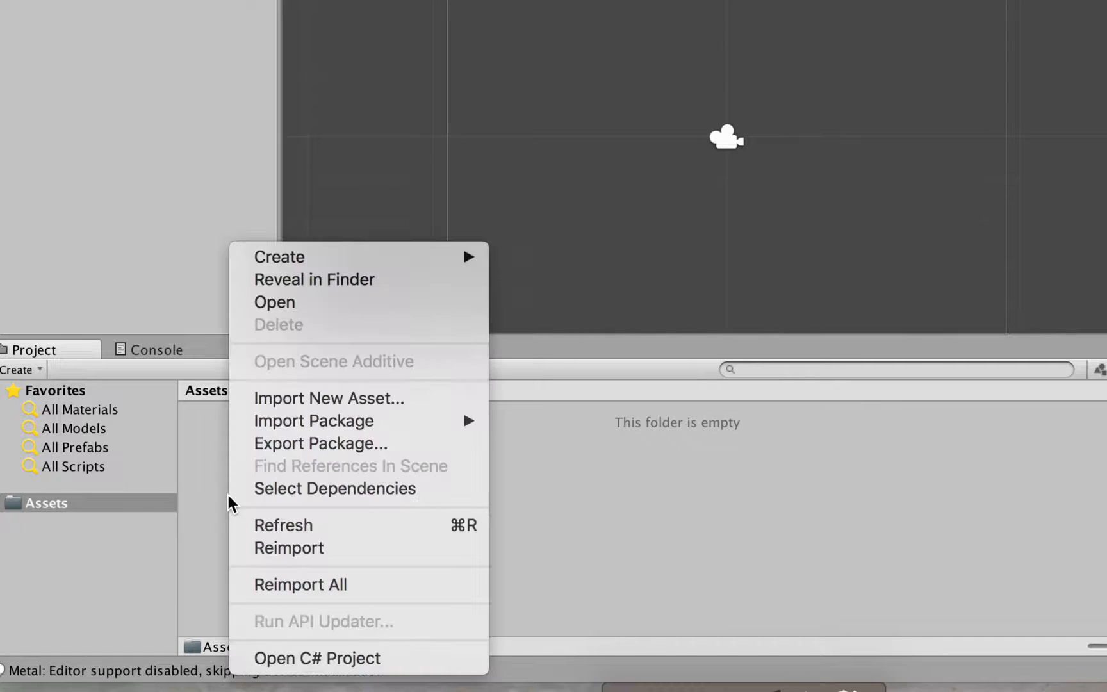
click(331, 282)
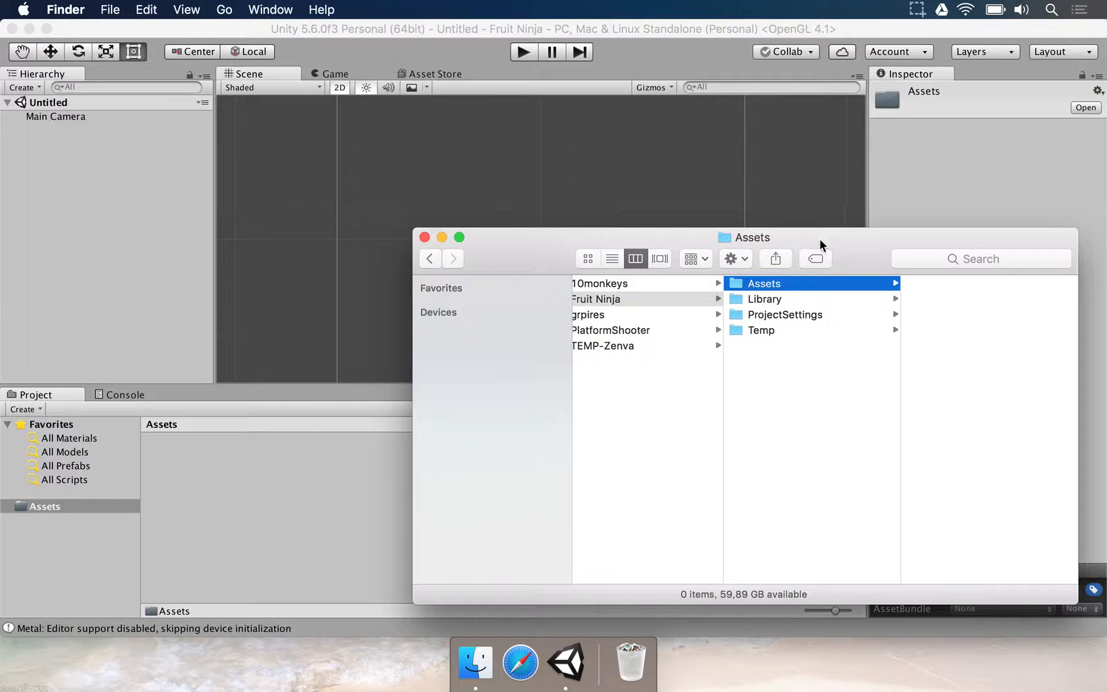
drag(820, 245, 413, 225)
Step: Open the Downloads folder in a second Finder window and extract Fruit Ninja Art.zip
click(475, 662)
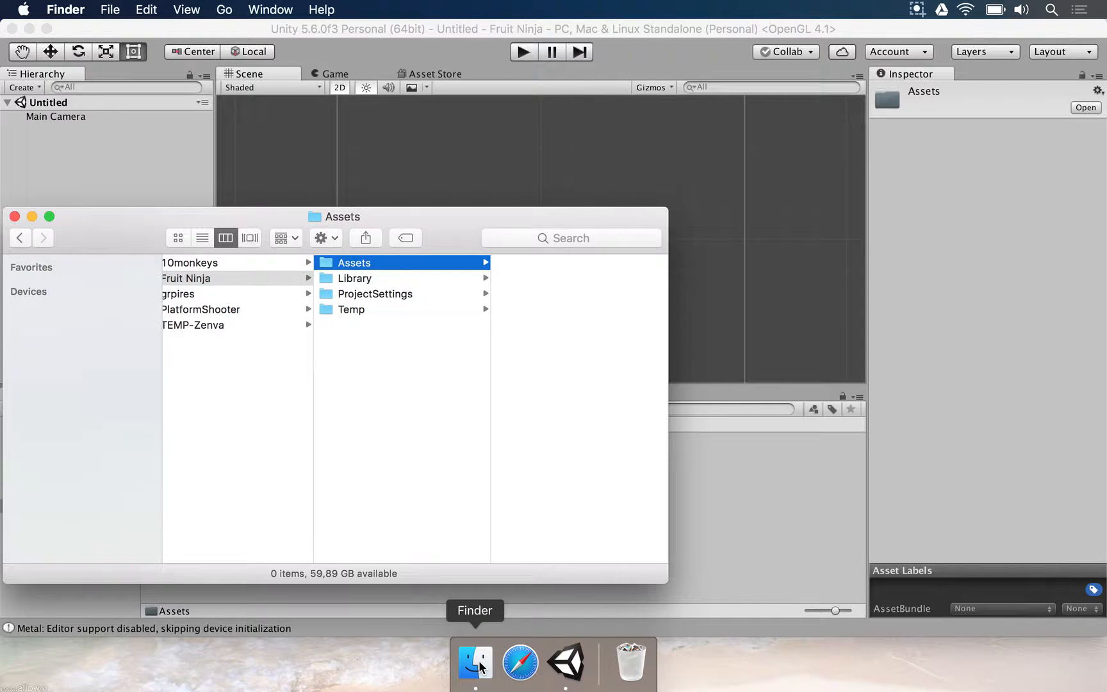
key(super+n)
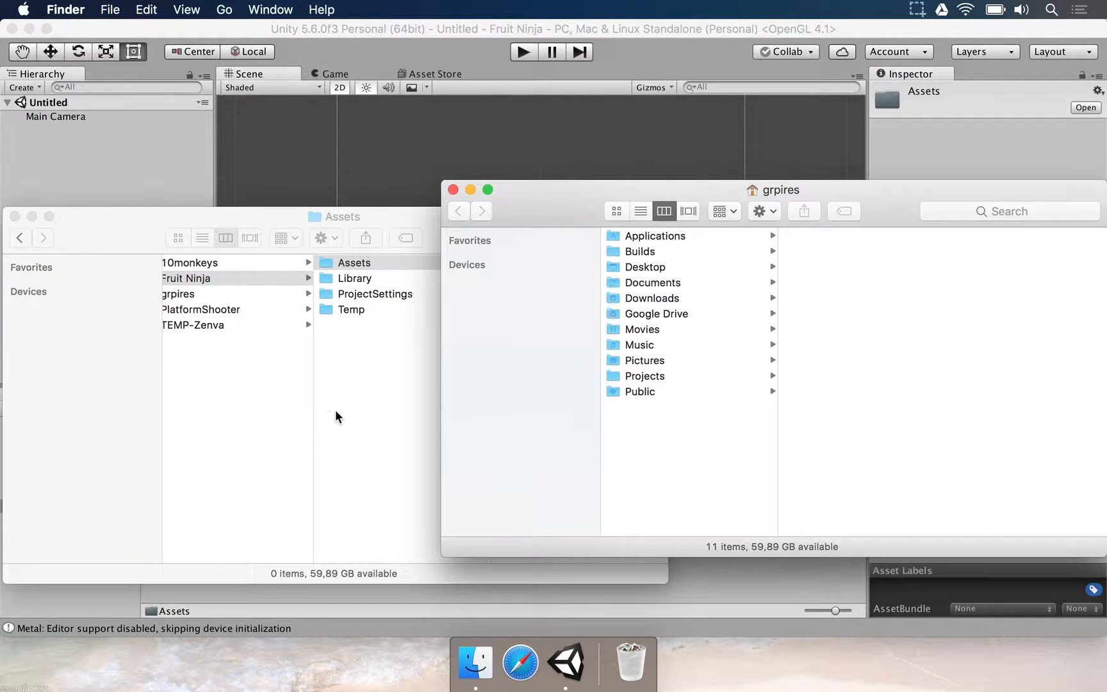
click(652, 298)
click(808, 235)
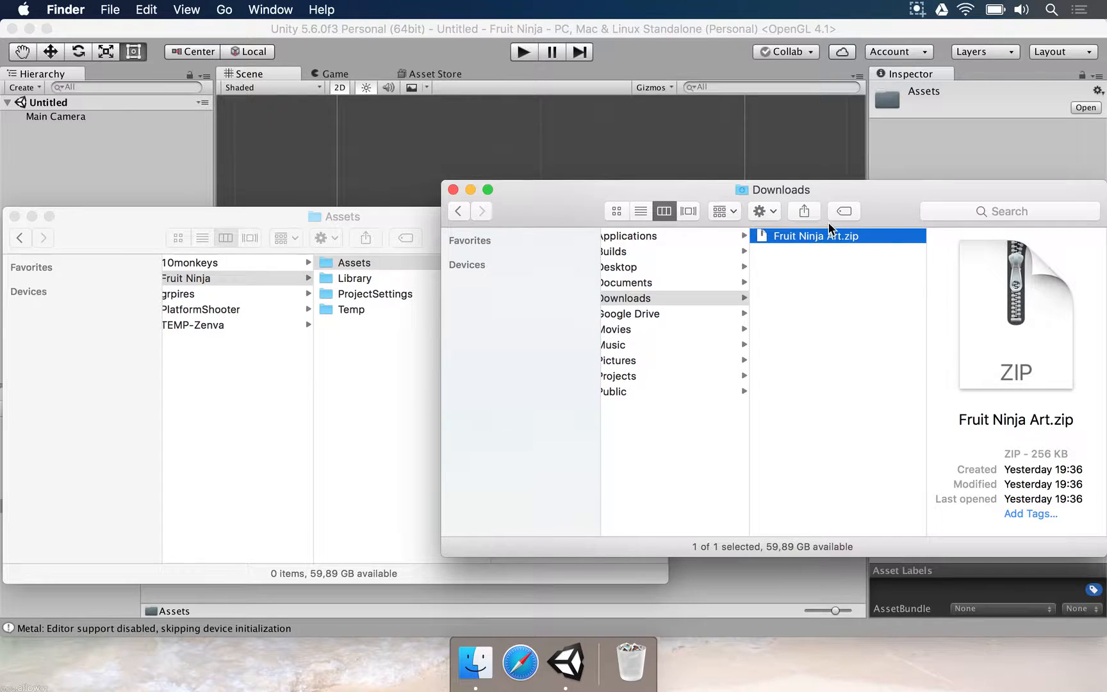
drag(821, 198, 693, 240)
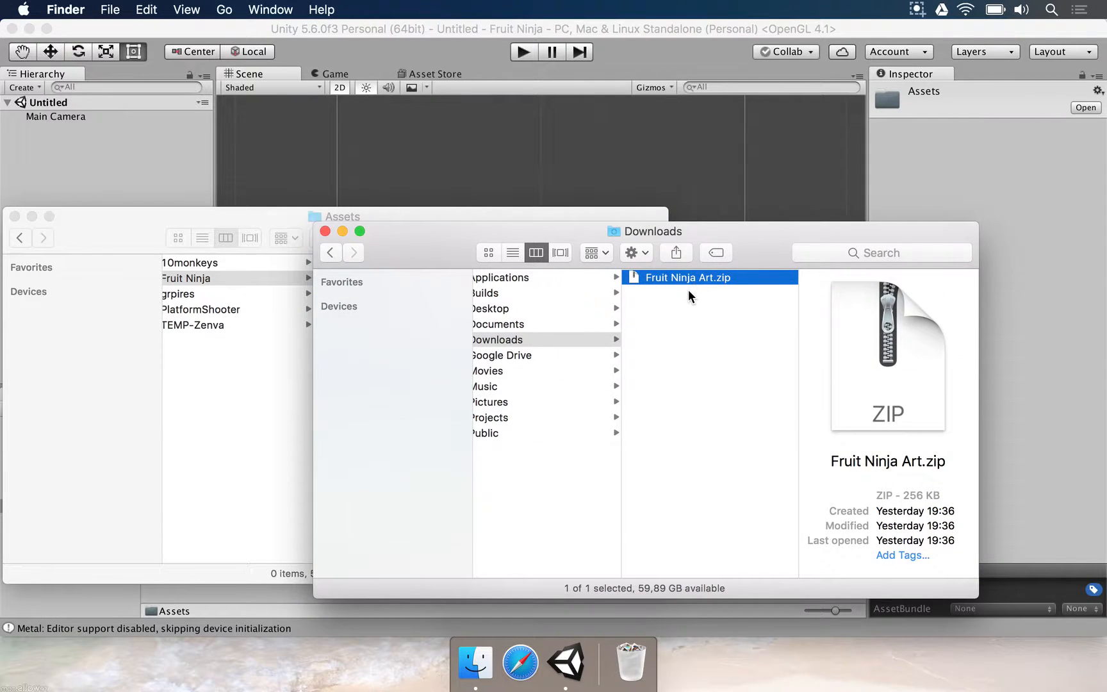
drag(269, 237, 287, 159)
double_click(676, 282)
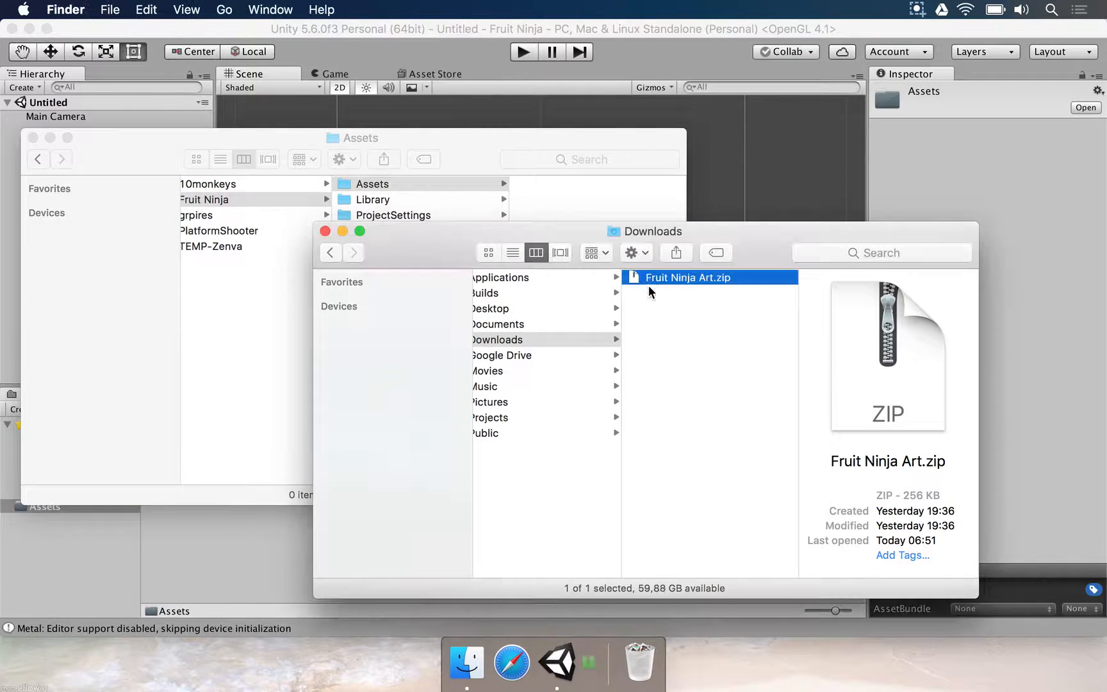
Step: Copy the Fonts and Sprites folders from Fruit Ninja Art into the project's Assets folder and return to Unity
drag(869, 324, 852, 281)
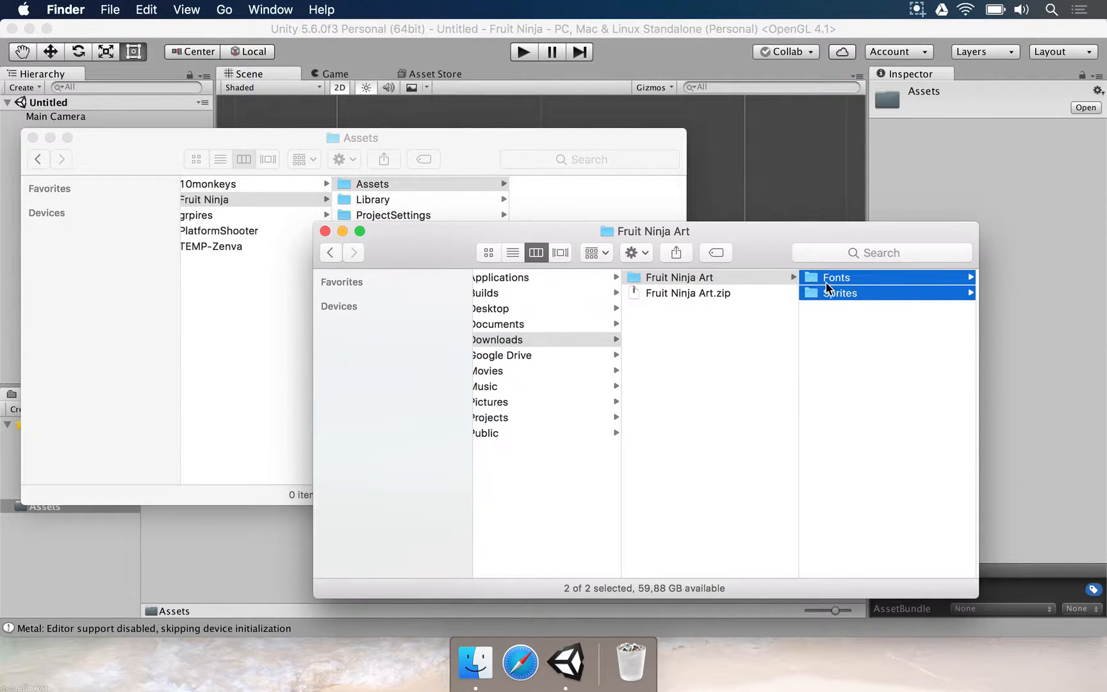
right_click(826, 282)
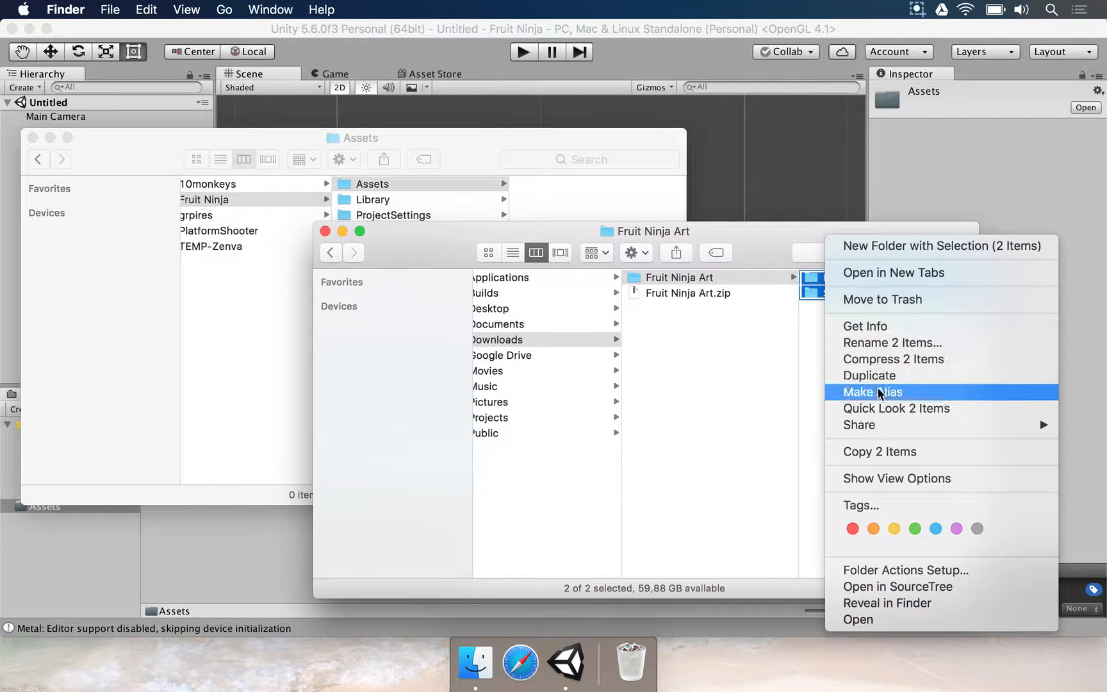
click(869, 456)
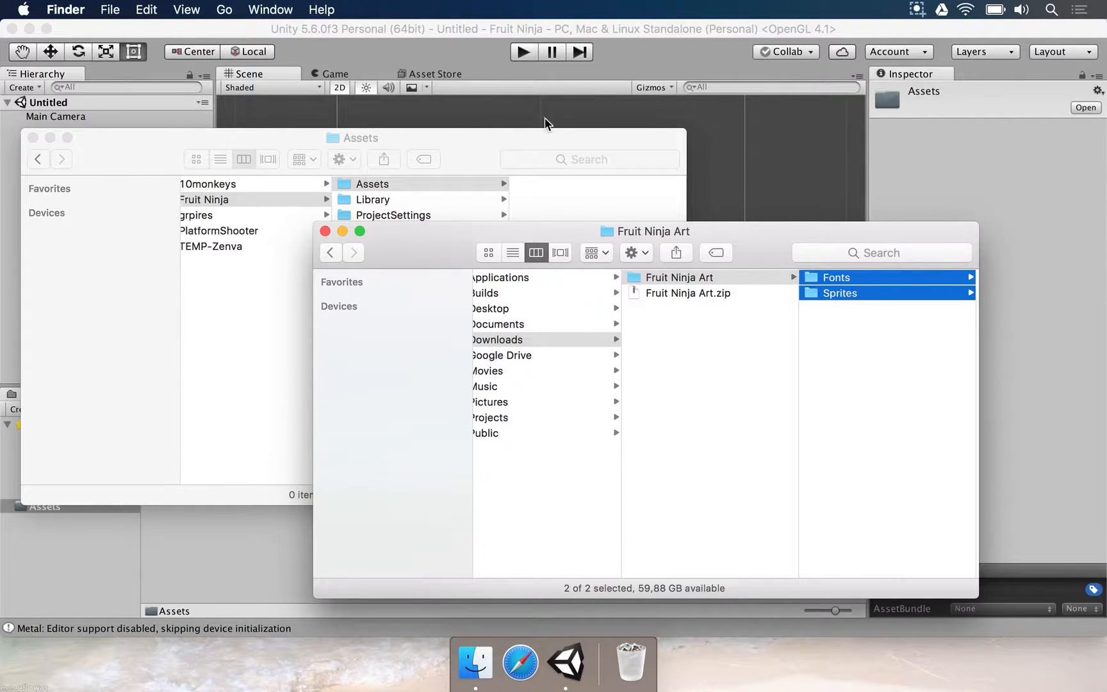
click(540, 136)
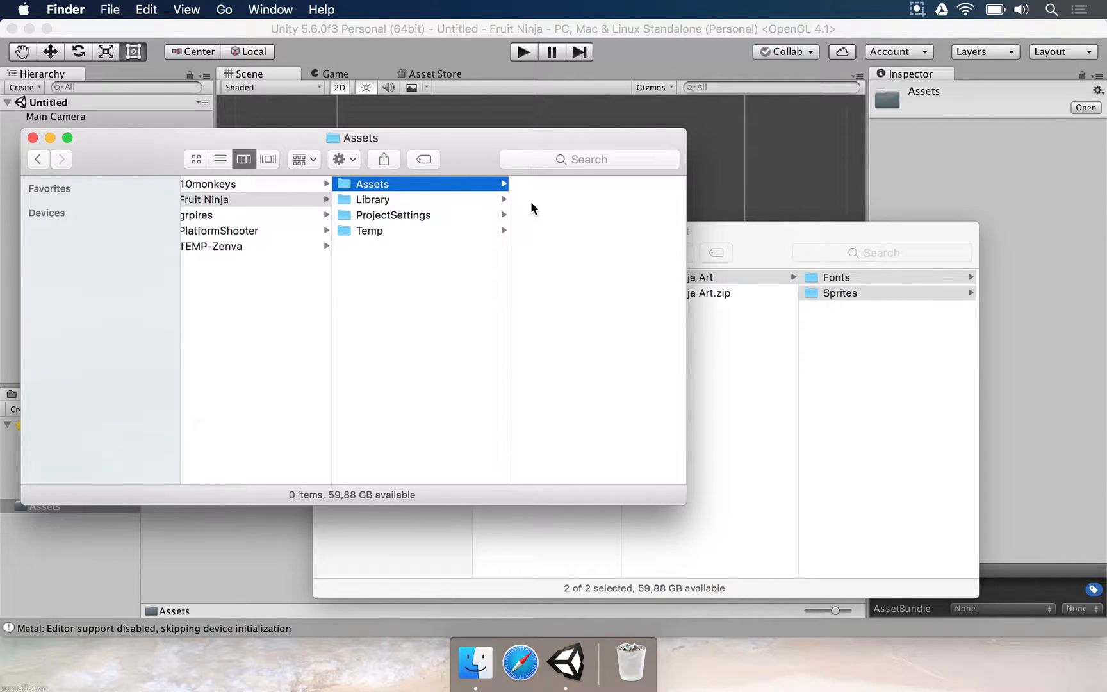
right_click(546, 212)
click(582, 274)
click(192, 580)
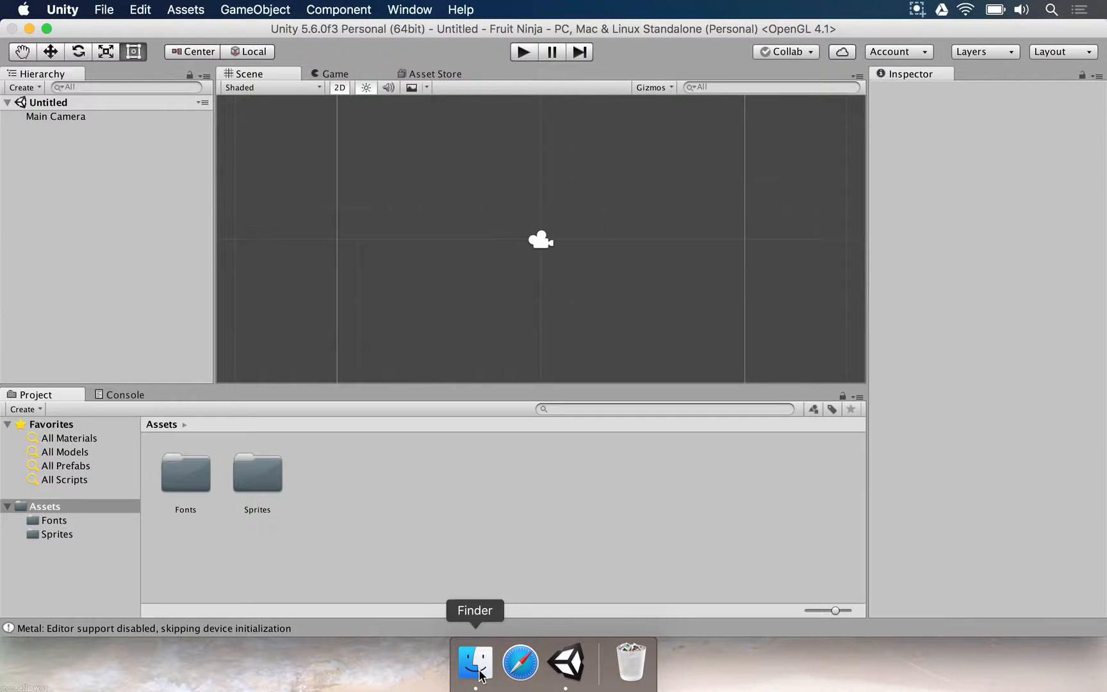
Step: Close both Finder windows and view the contents of the imported Fonts and Sprites folders in Unity
click(479, 673)
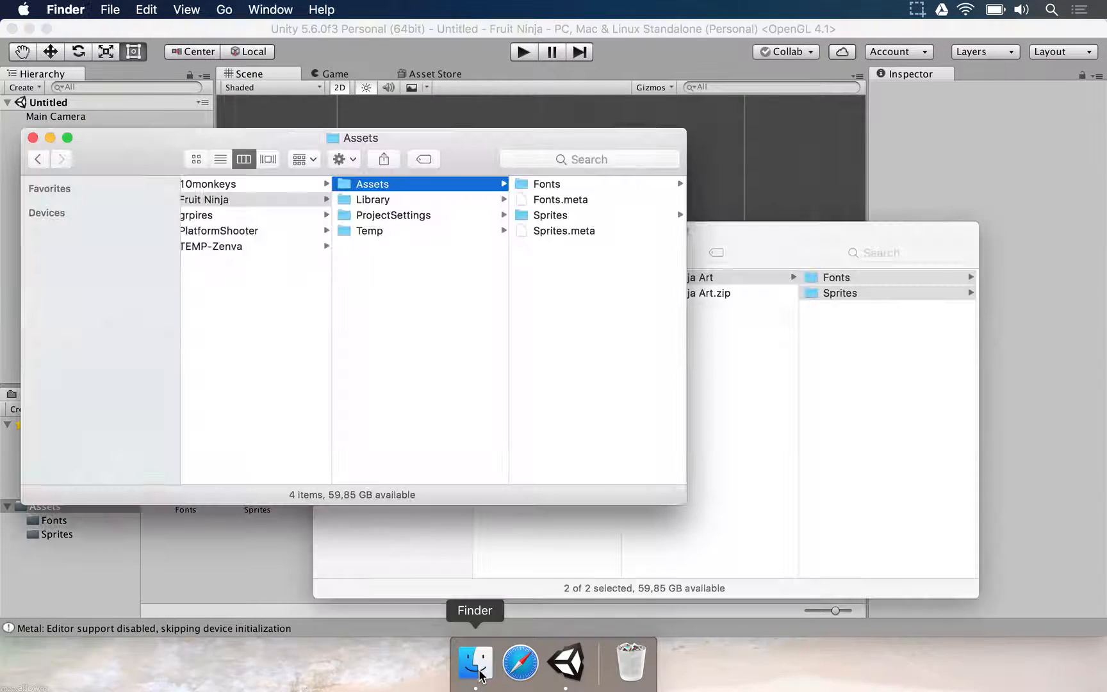
click(819, 378)
key(super+w)
key(super+w)
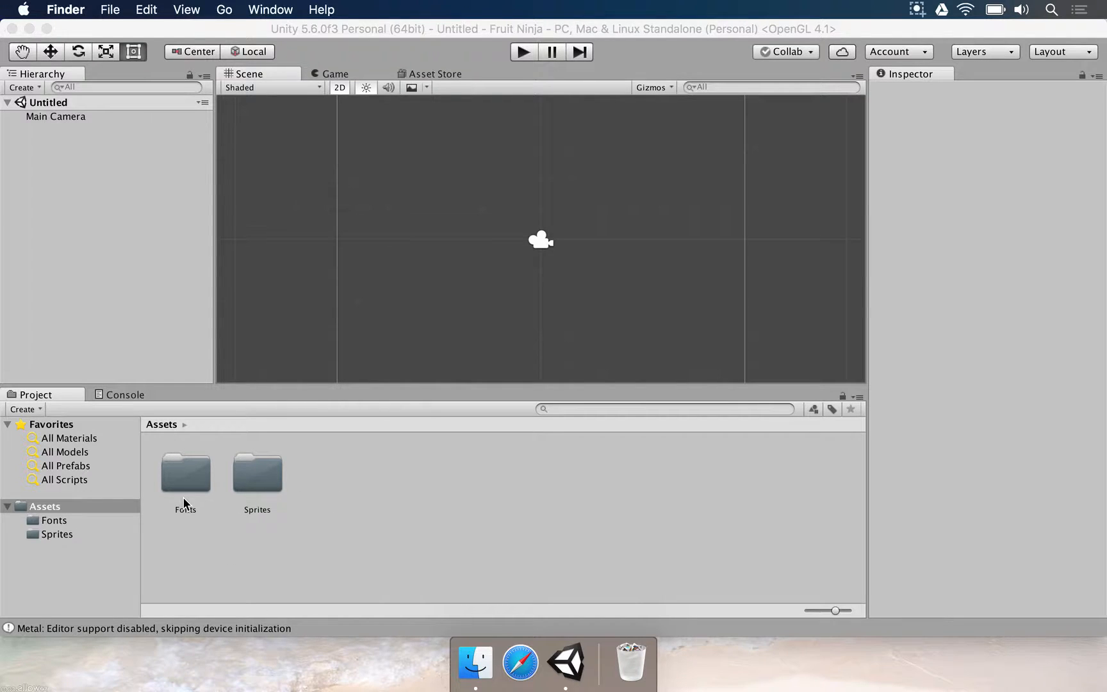
click(55, 522)
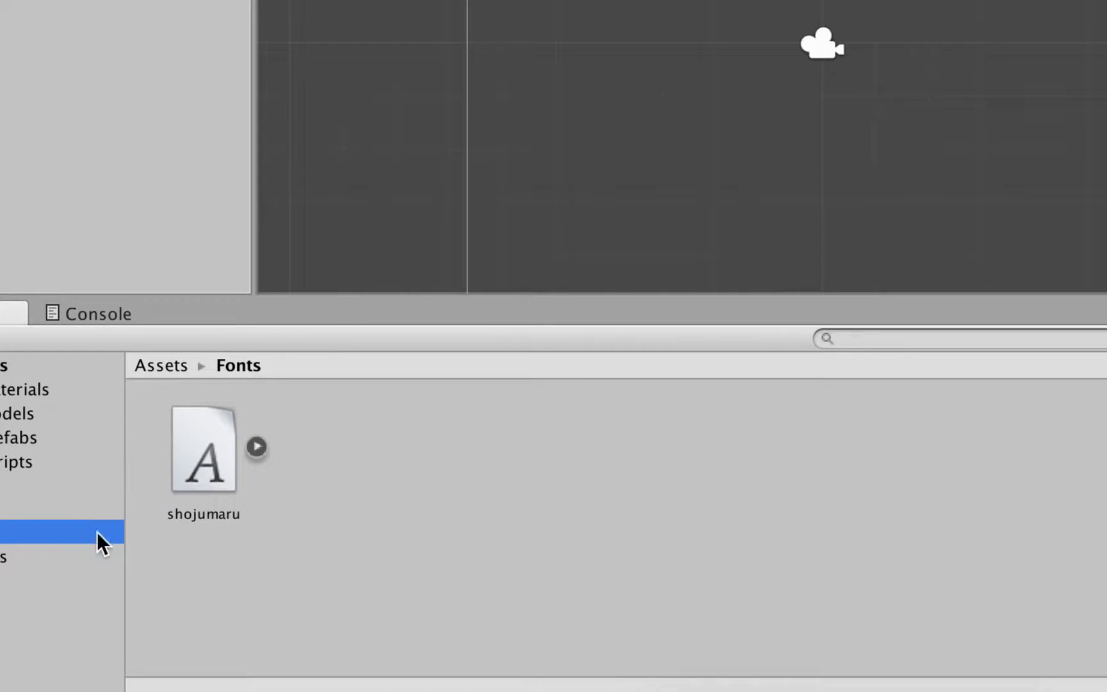
click(2, 558)
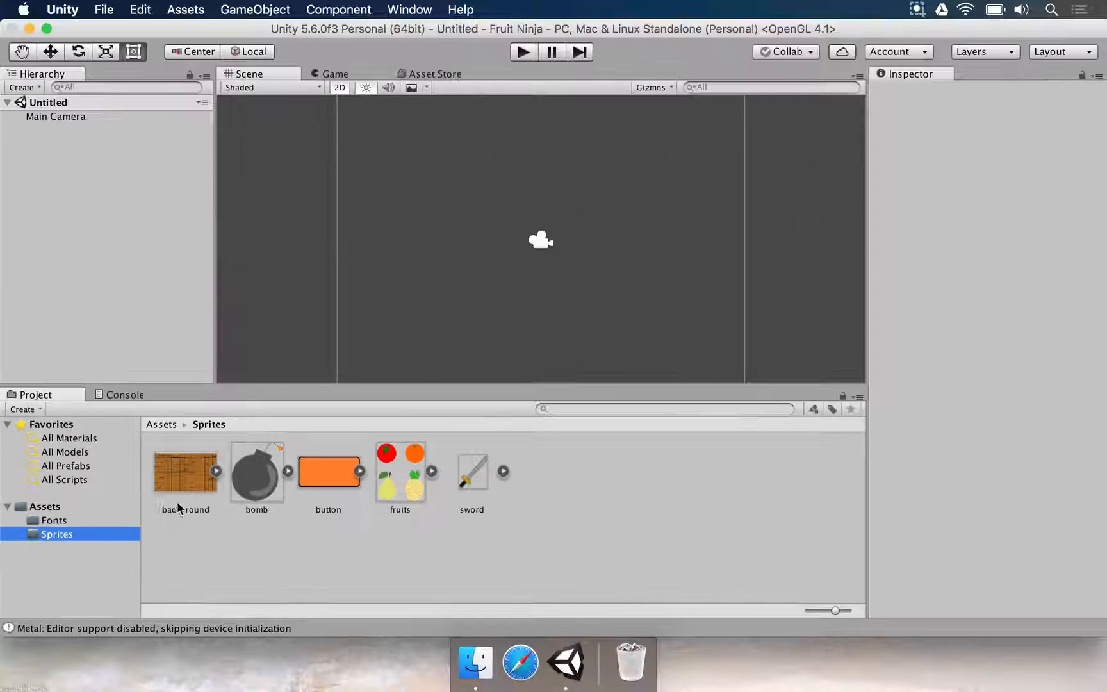
Step: Create a folder named "Project" inside Assets
click(97, 510)
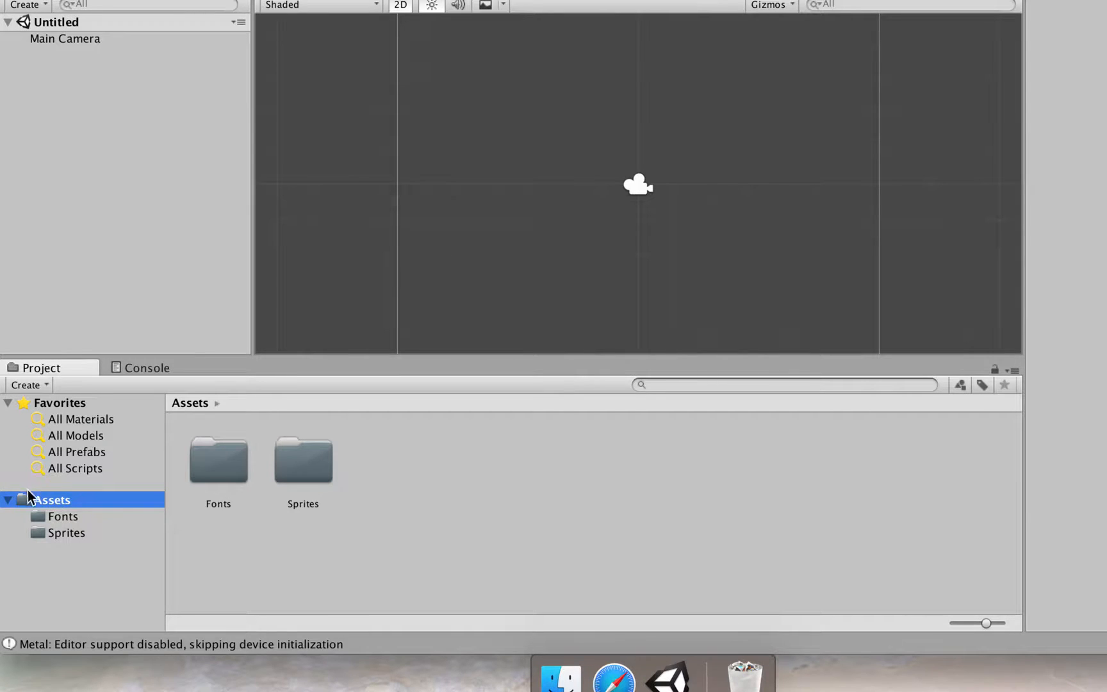
right_click(187, 594)
mouse_move(388, 291)
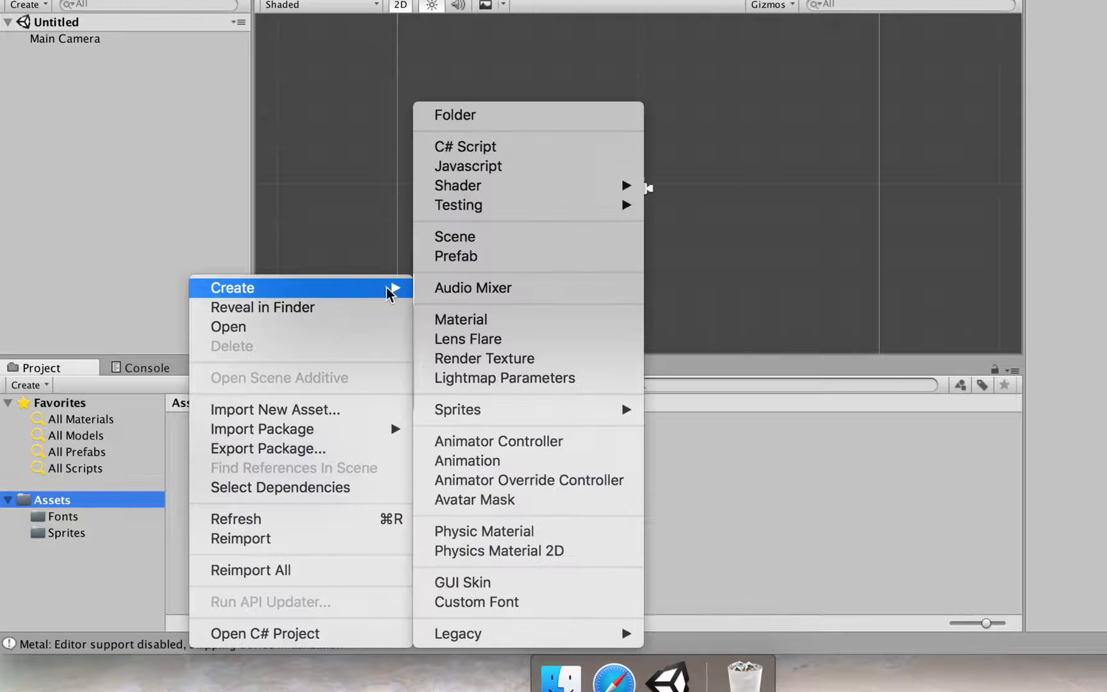
click(469, 125)
text(Project)
key(Return)
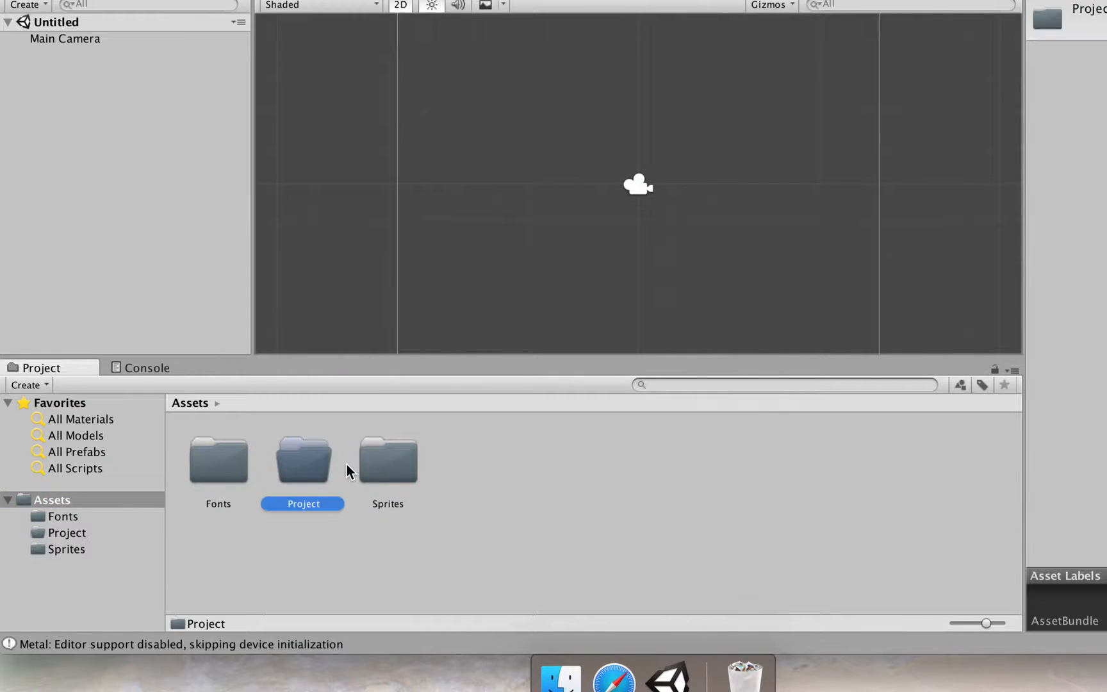
Step: Move the Fonts and Sprites folders into the Project folder and open that folder
click(240, 467)
super+click(394, 470)
drag(346, 477, 303, 465)
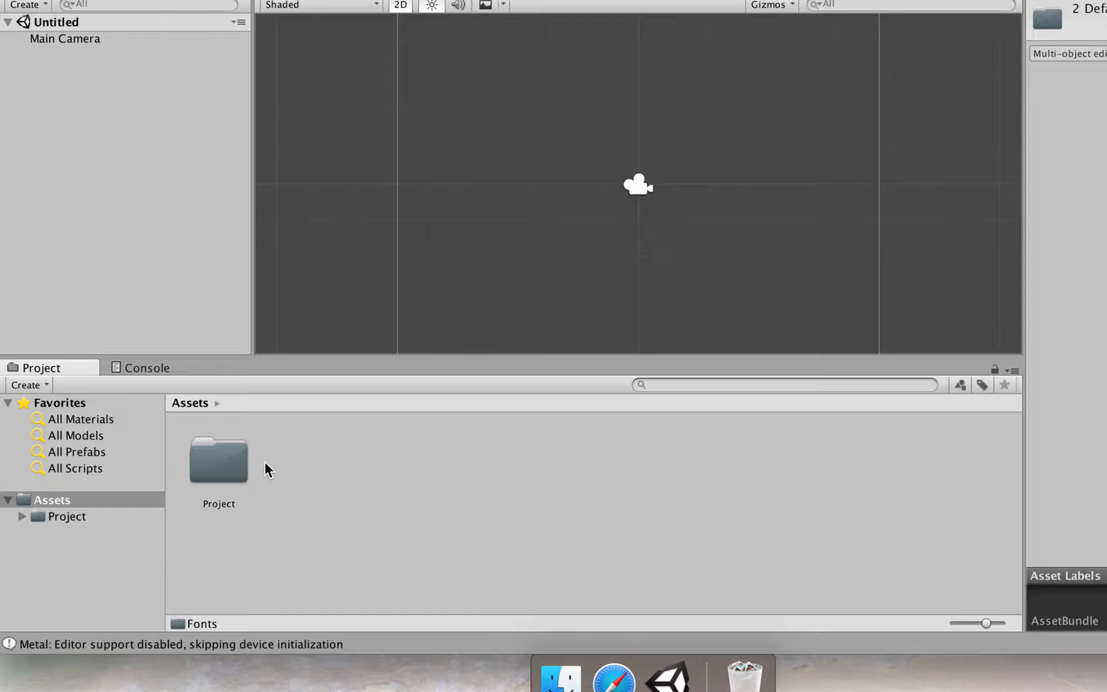
double_click(212, 481)
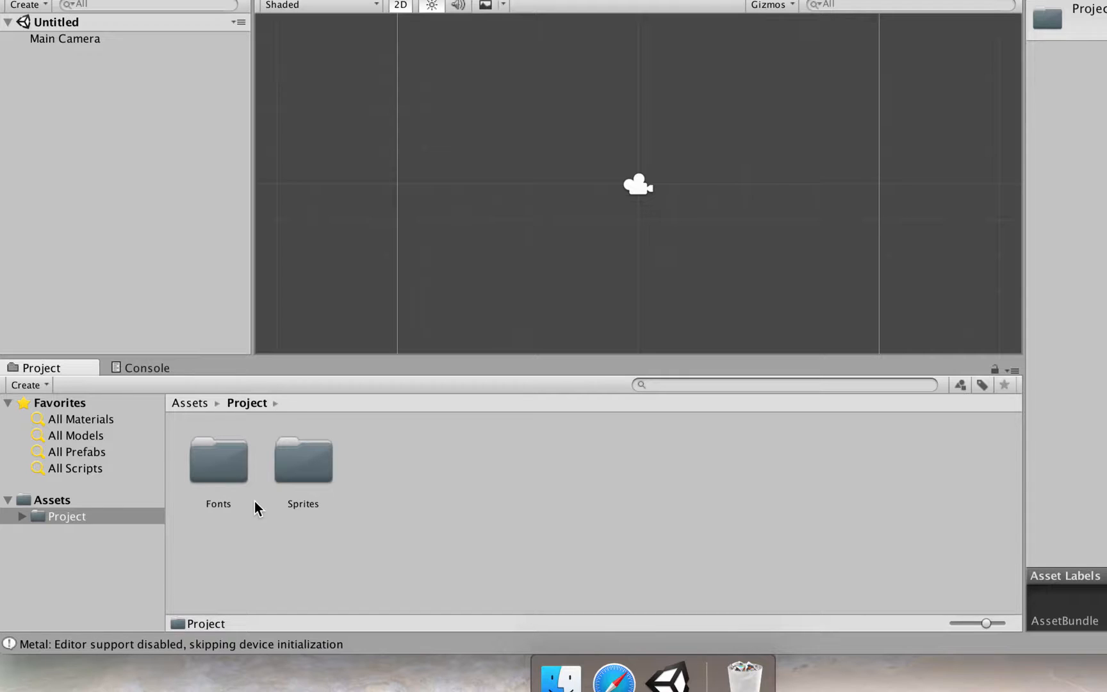
click(220, 464)
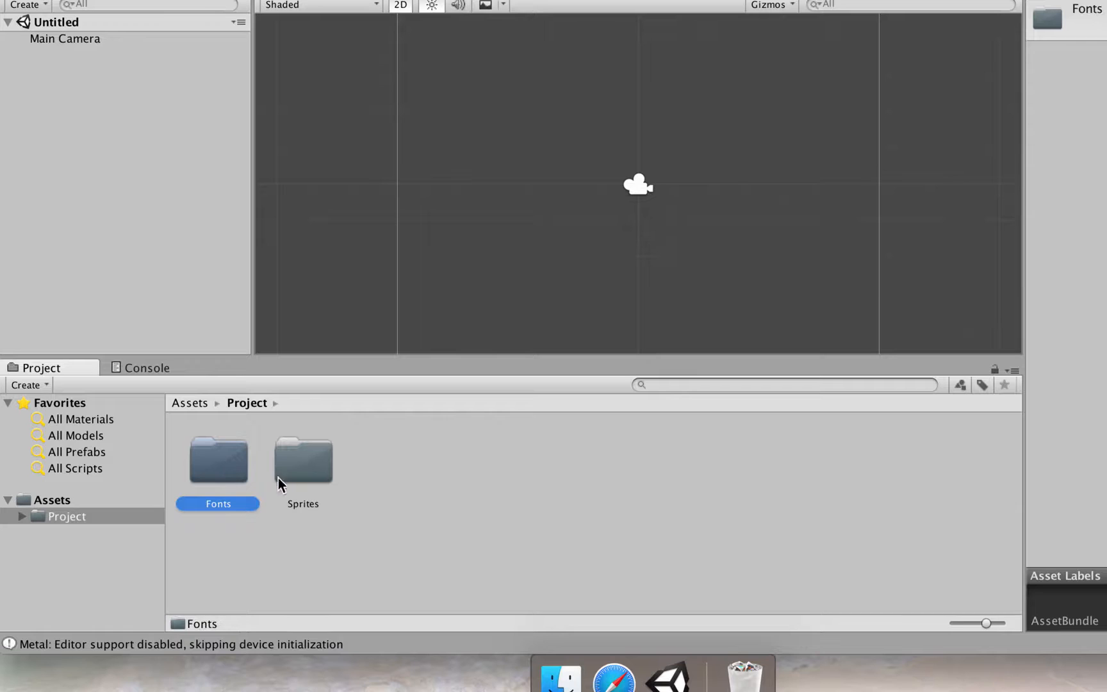
click(303, 458)
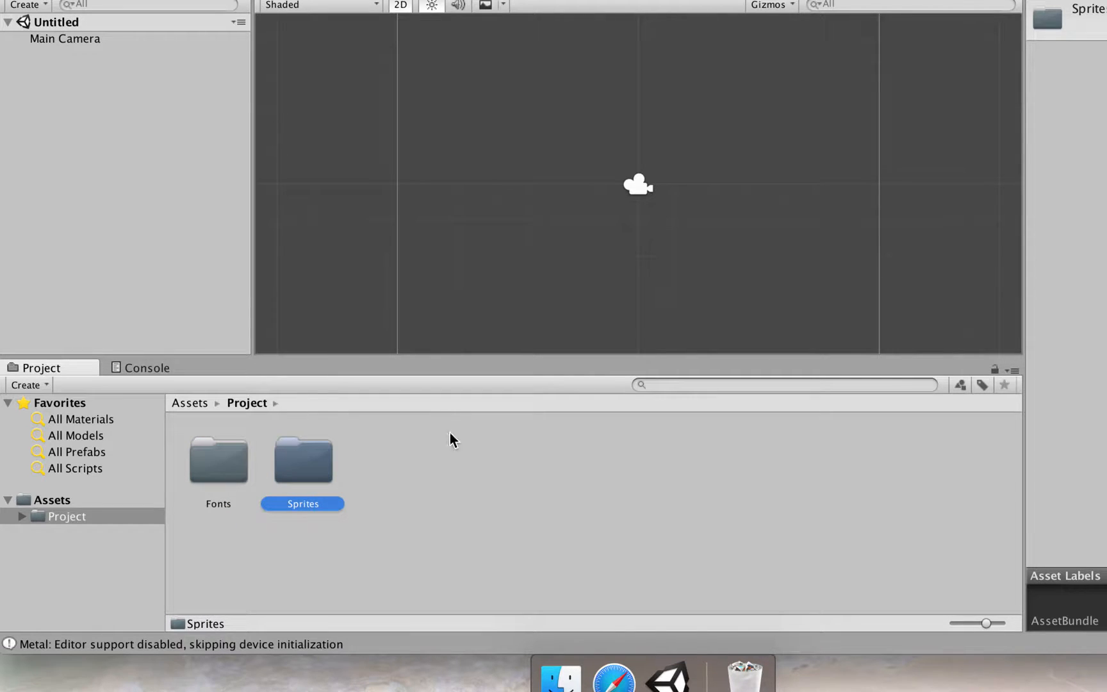
click(65, 522)
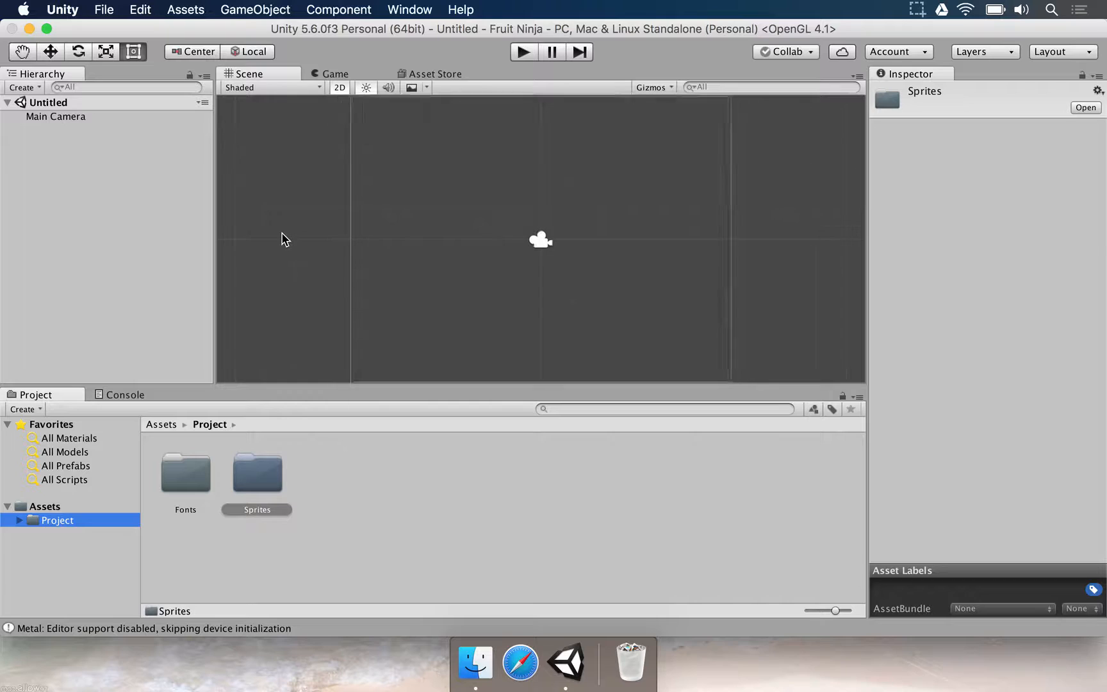
scroll(281, 239, down, 1)
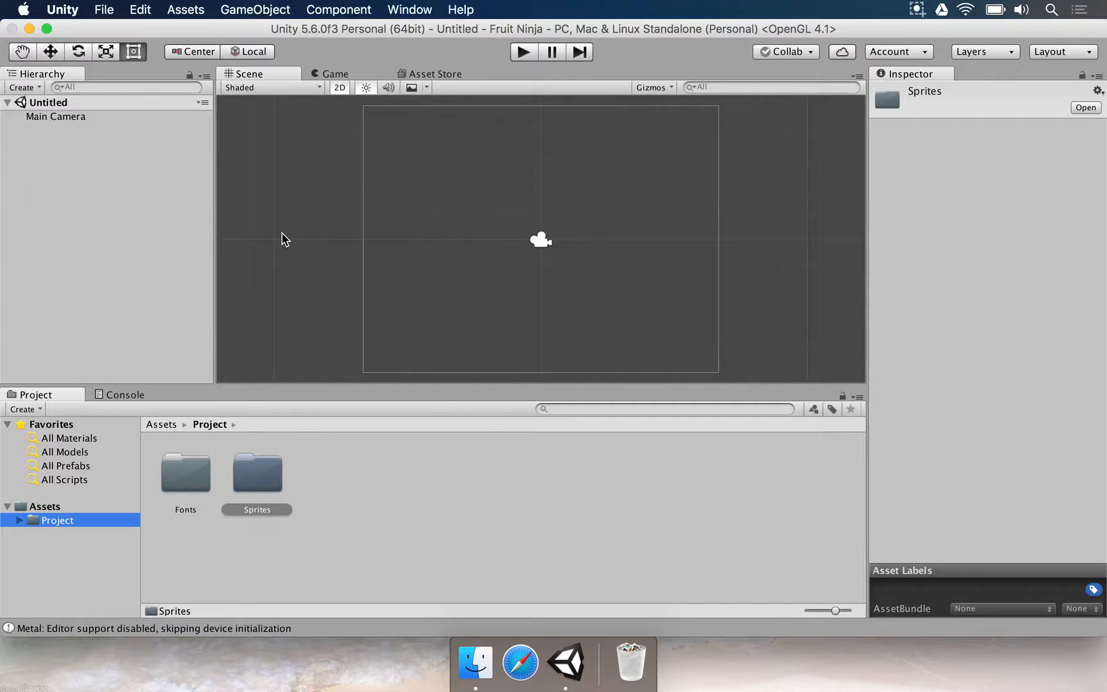